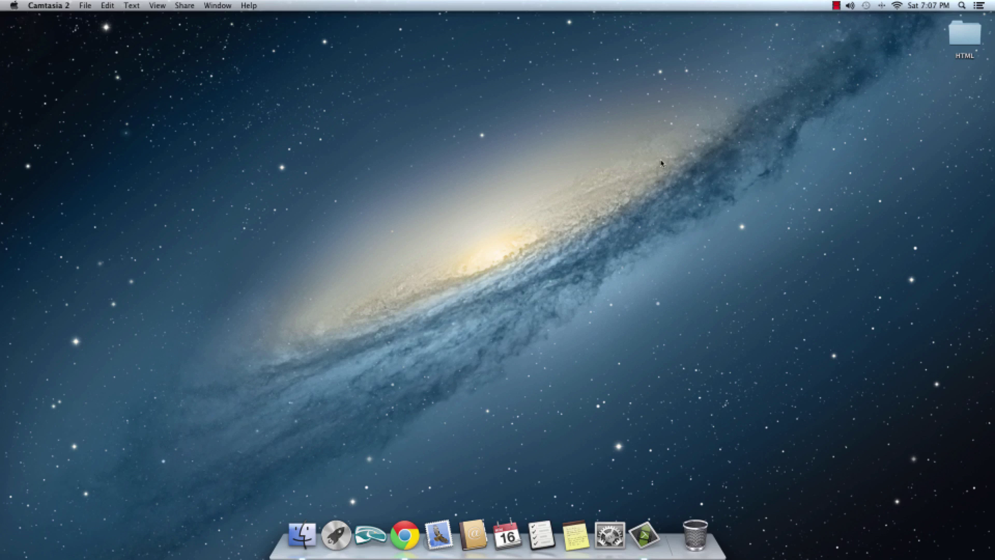
- Launch Komodo Edit, create comments.html in the HTML folder, and open it
{"action": "left_click", "coordinate": [374, 544]}
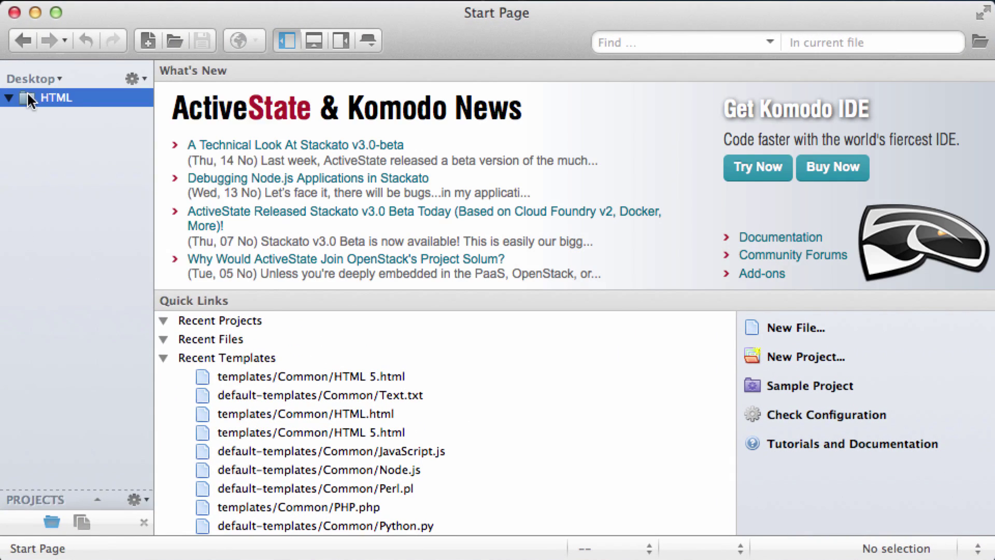
{"action": "right_click", "coordinate": [27, 91]}
{"action": "left_click", "coordinate": [84, 426]}
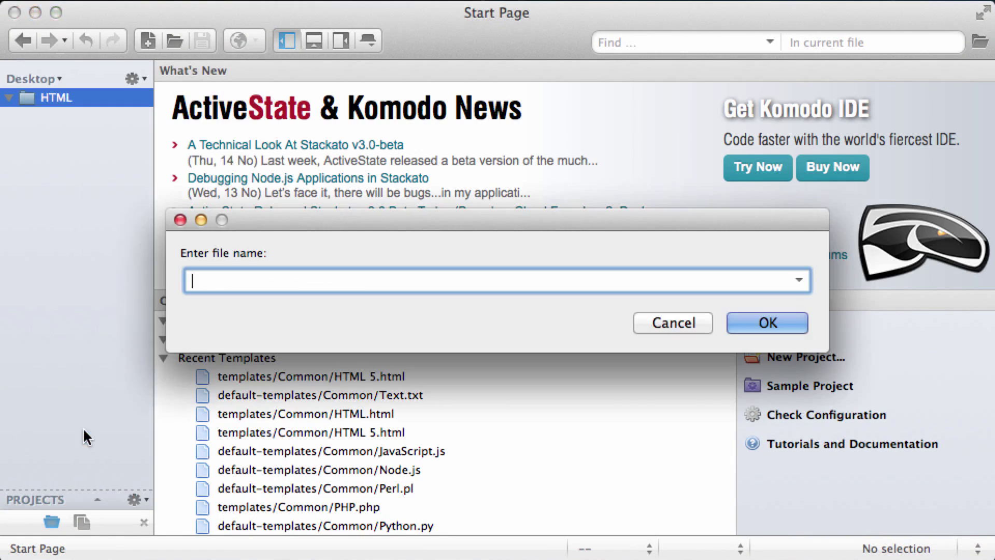
{"action": "type", "text": "comment"}
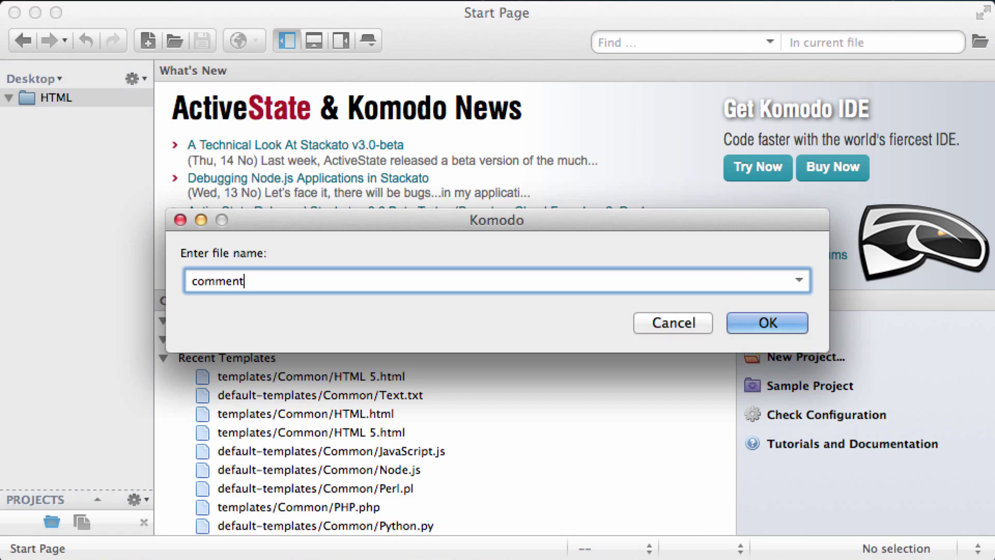
{"action": "type", "text": "s.html"}
{"action": "key", "text": "Return"}
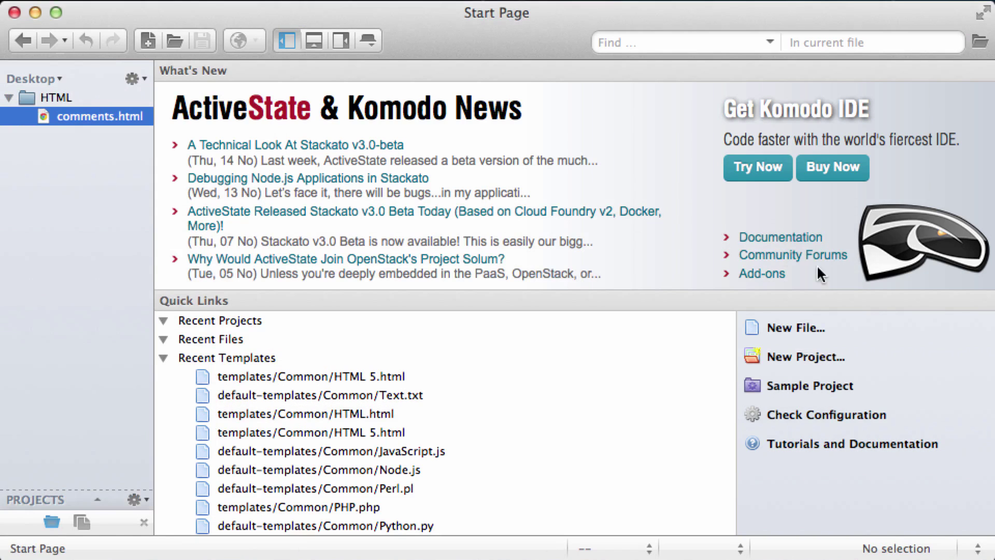
{"action": "double_click", "coordinate": [90, 115]}
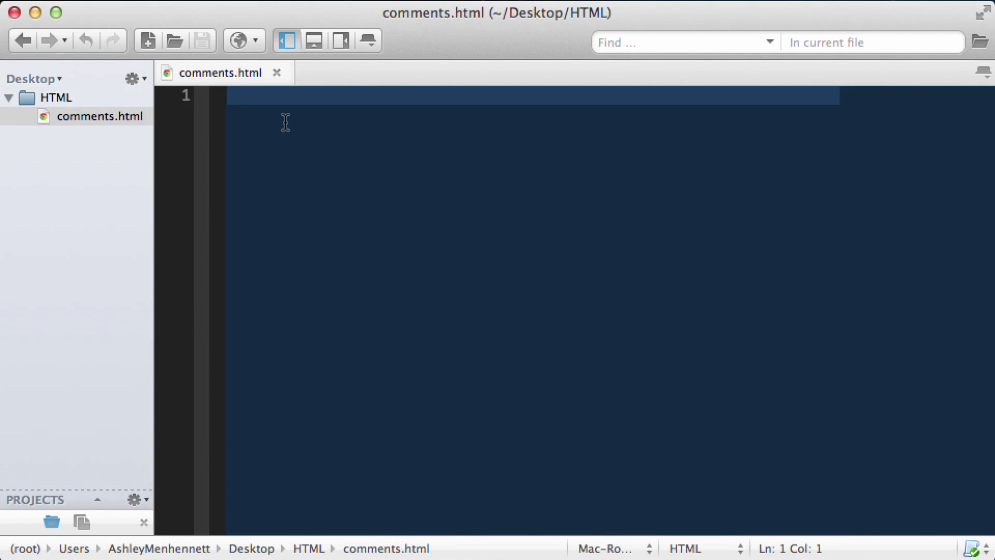
{"action": "type", "text": "<!DOCTYPE"}
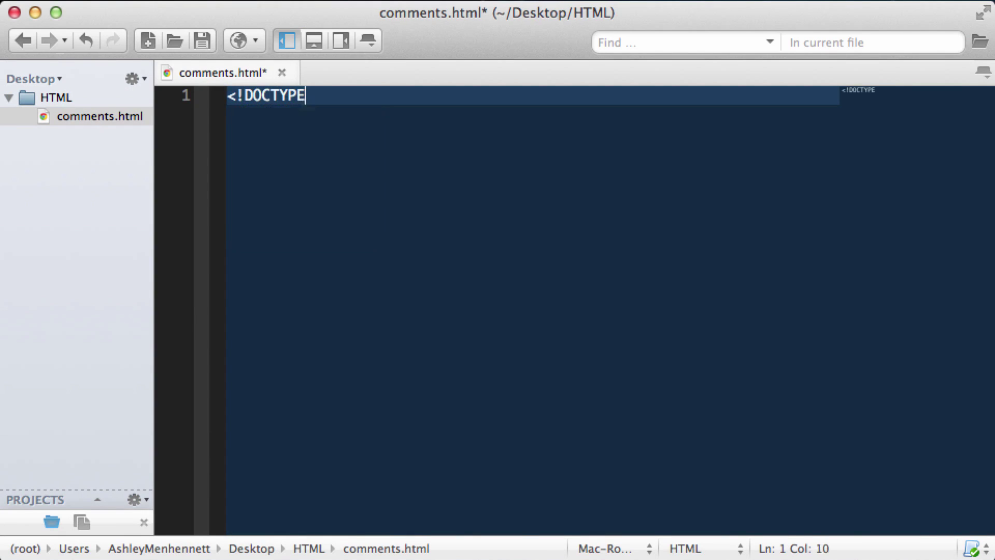
{"action": "type", "text": " html>"}
- Lay out the doctype, html and head lines, with a blank line above the title
{"action": "key", "text": "Return"}
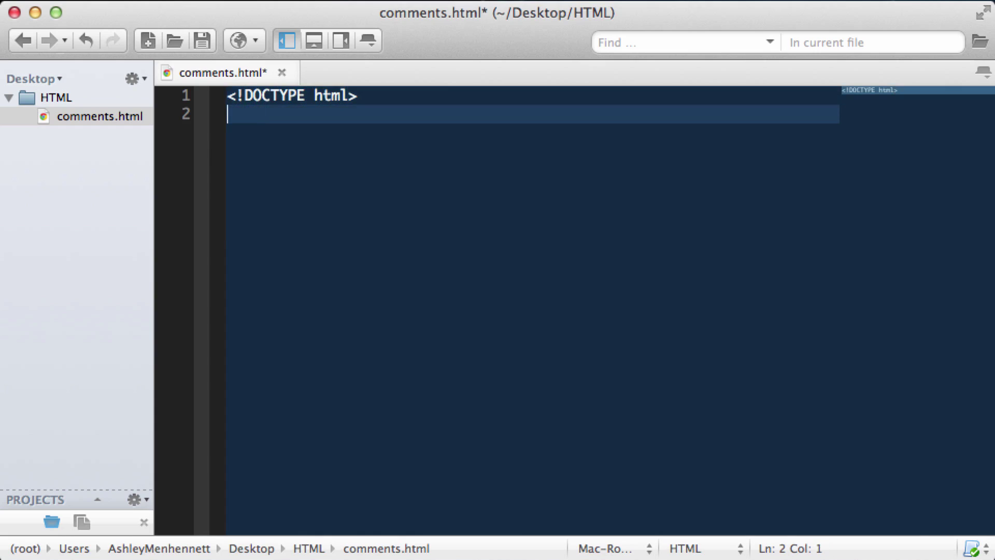
{"action": "type", "text": "<html></html>"}
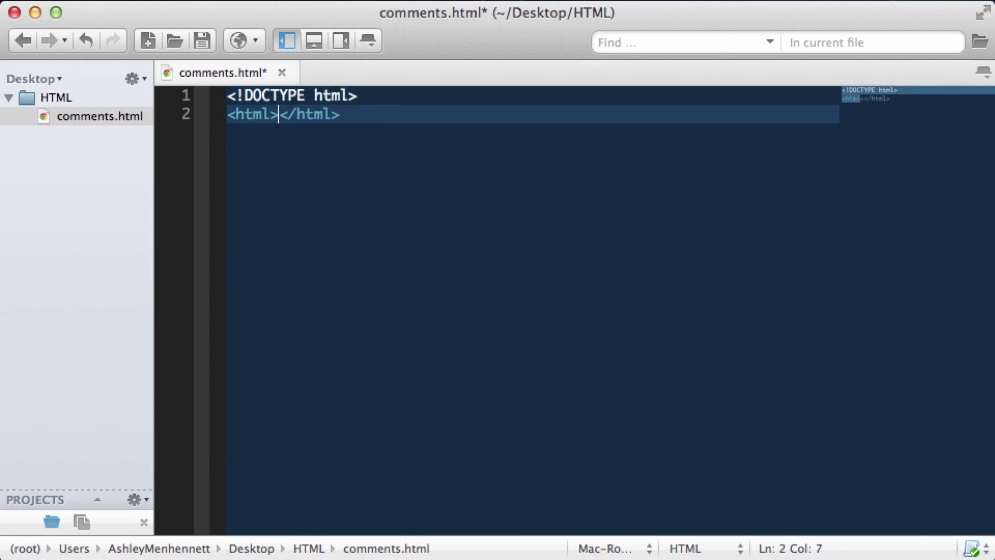
{"action": "key", "text": "Return"}
{"action": "type", "text": "<head"}
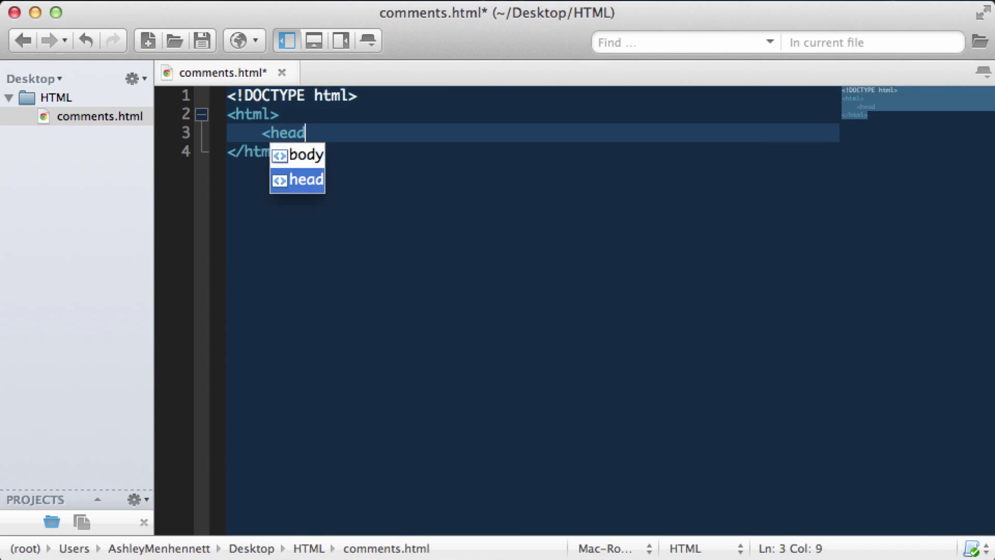
{"action": "type", "text": ">"}
{"action": "key", "text": "Return"}
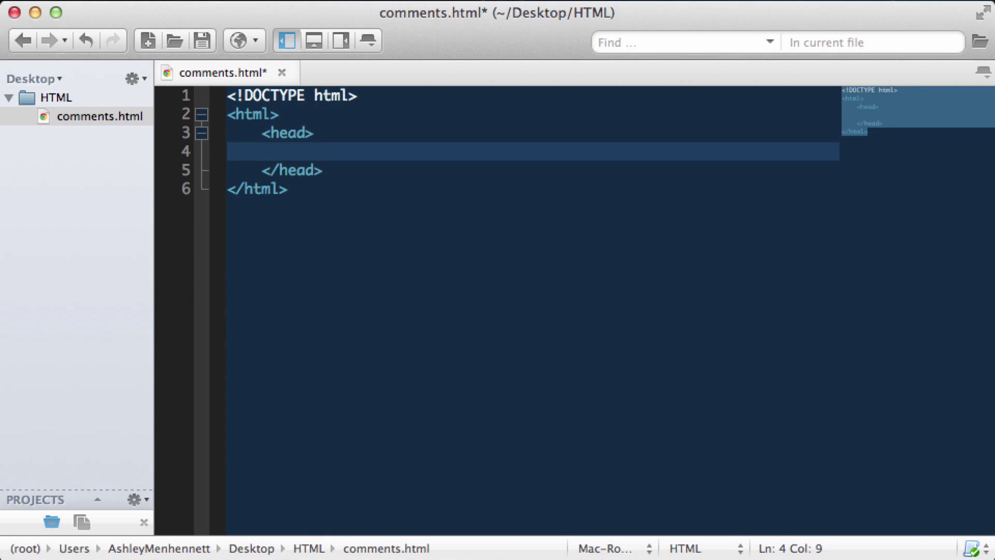
{"action": "type", "text": "<title>"}
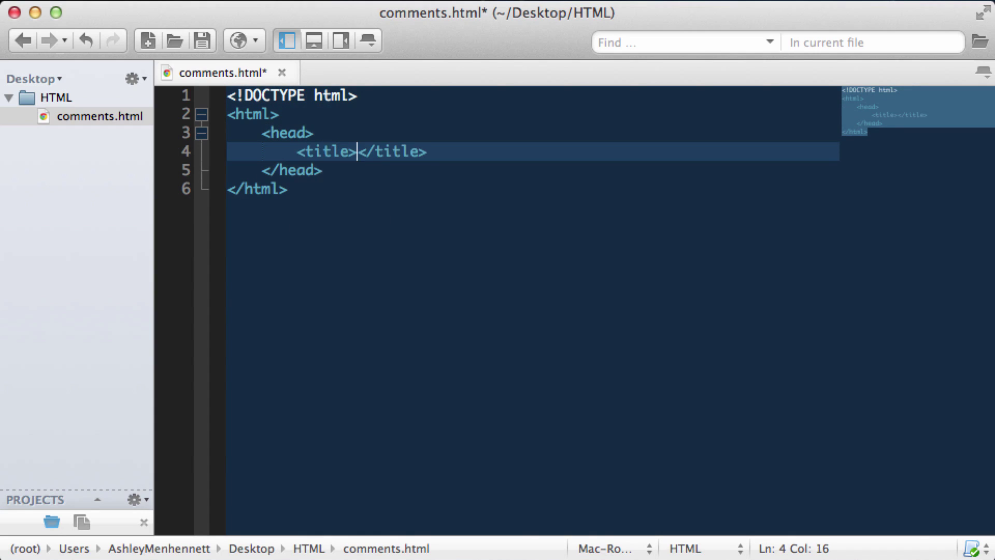
{"action": "type", "text": "Comments i"}
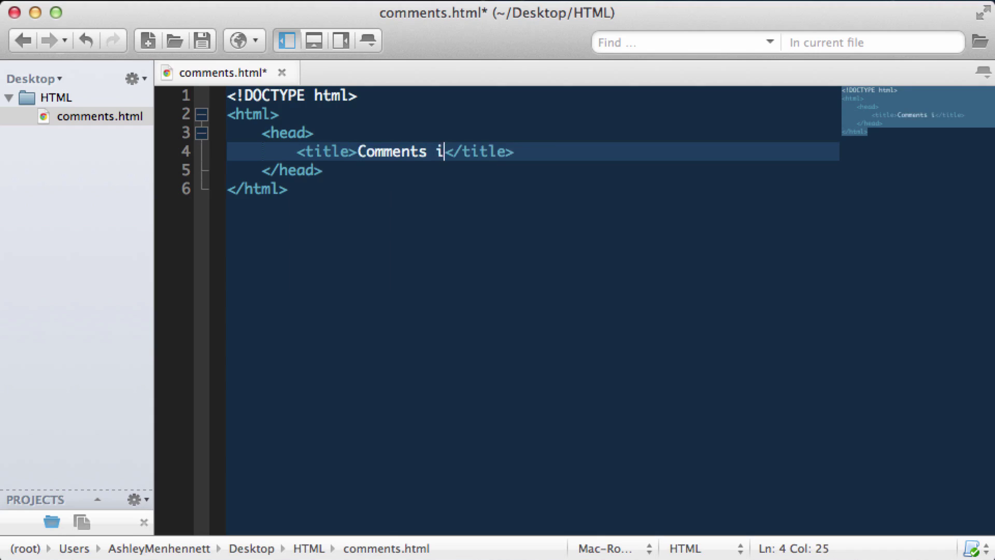
{"action": "type", "text": "n HTML"}
{"action": "key", "text": "Up"}
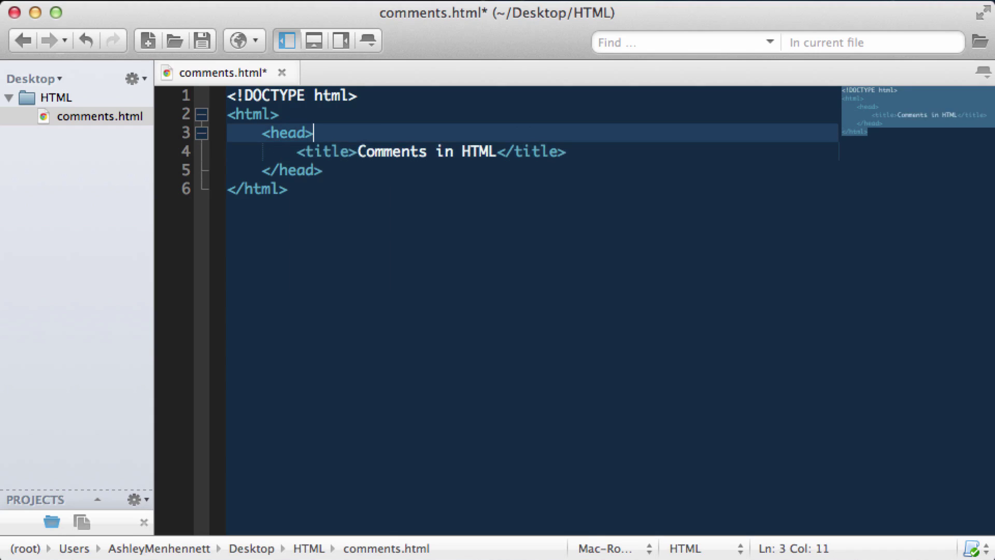
{"action": "key", "text": "Return"}
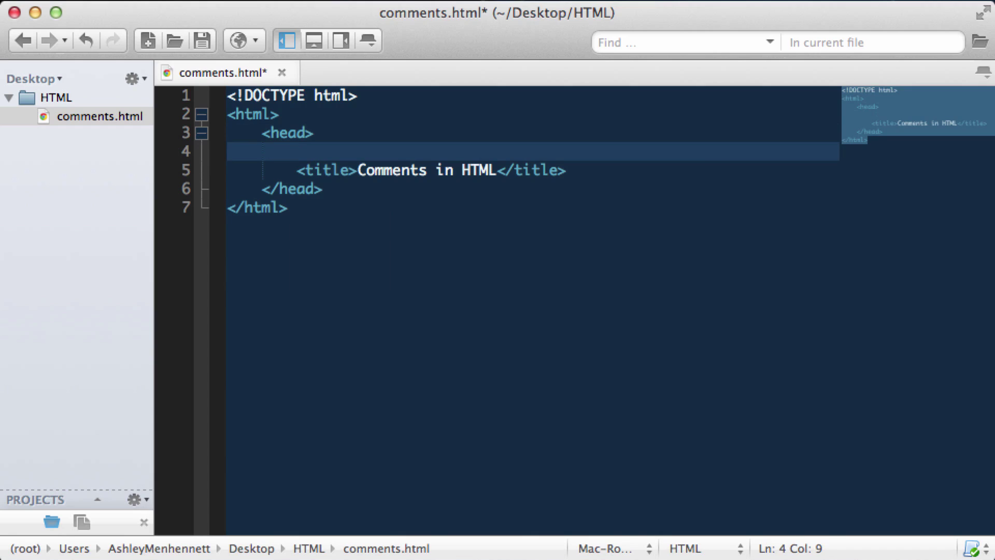
{"action": "type", "text": "<meta "}
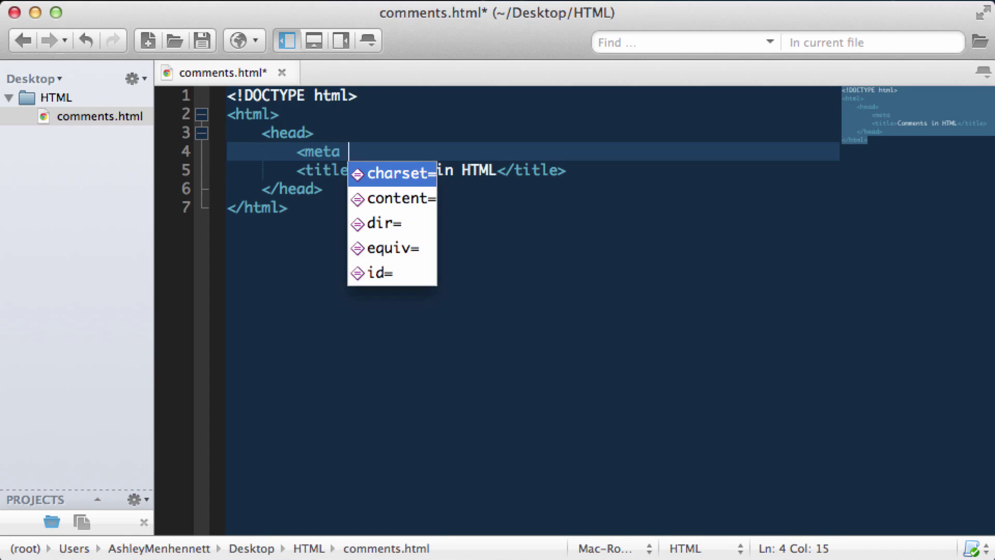
{"action": "type", "text": "charset=\"UTF-"}
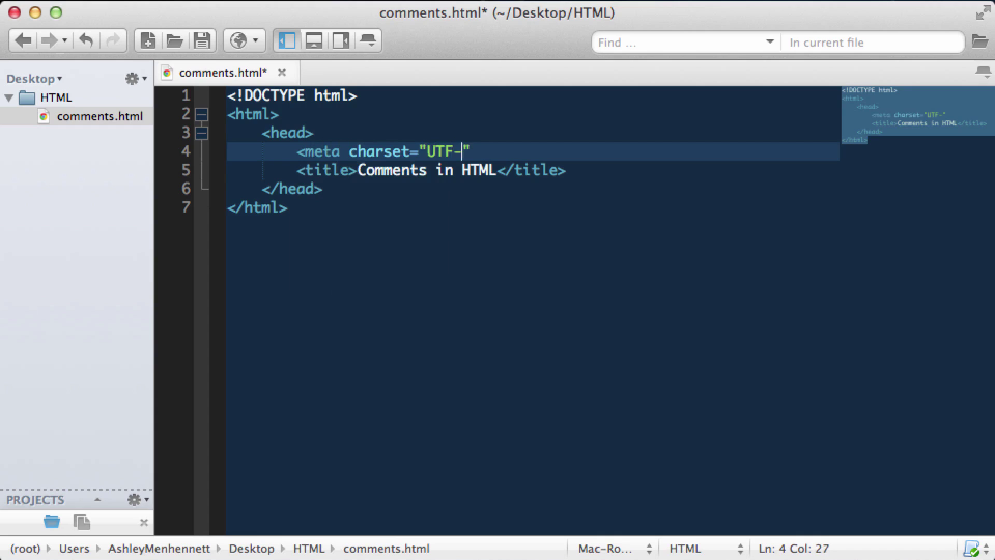
{"action": "type", "text": "8"}
- Complete the UTF-8 charset meta and add an empty body element below the head
{"action": "key", "text": "Right"}
{"action": "type", "text": ">"}
{"action": "key", "text": "Down"}
{"action": "key", "text": "Down"}
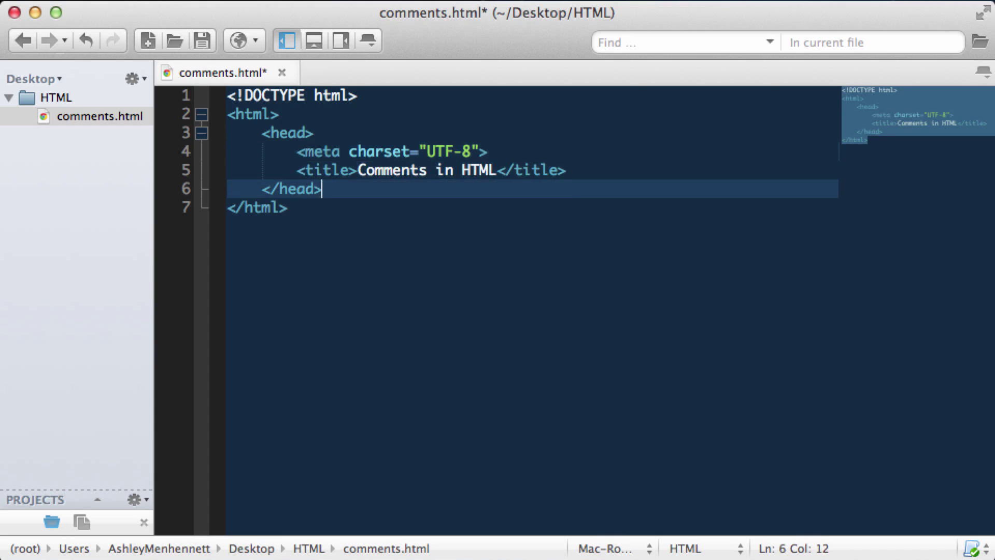
{"action": "key", "text": "Return"}
{"action": "type", "text": "<body"}
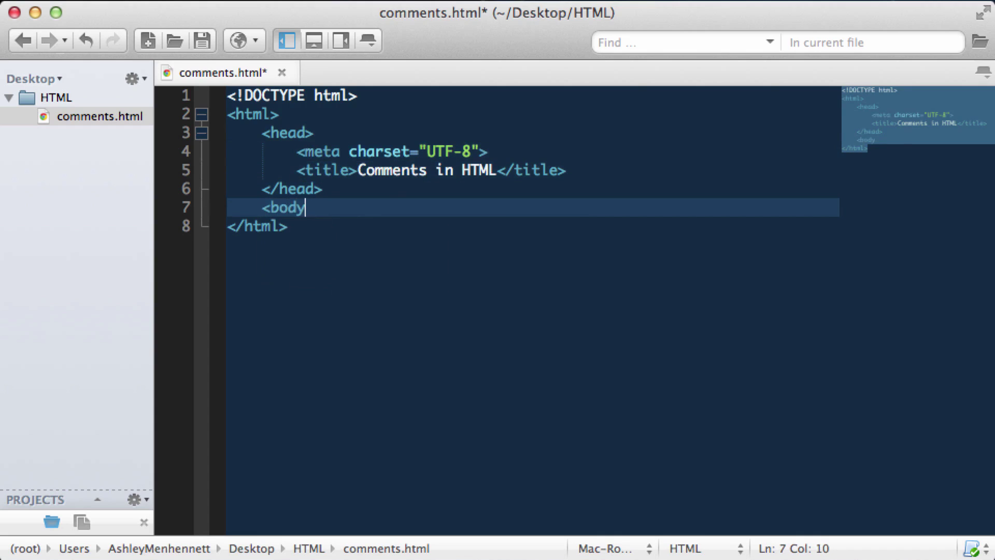
{"action": "type", "text": ">"}
{"action": "key", "text": "Return"}
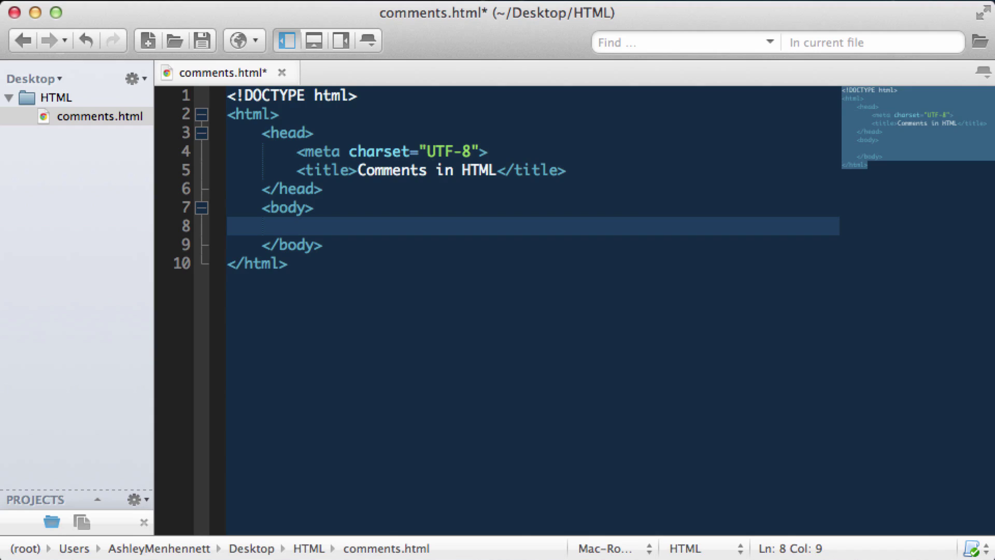
{"action": "type", "text": "<!--"}
{"action": "type", "text": "This is a co"}
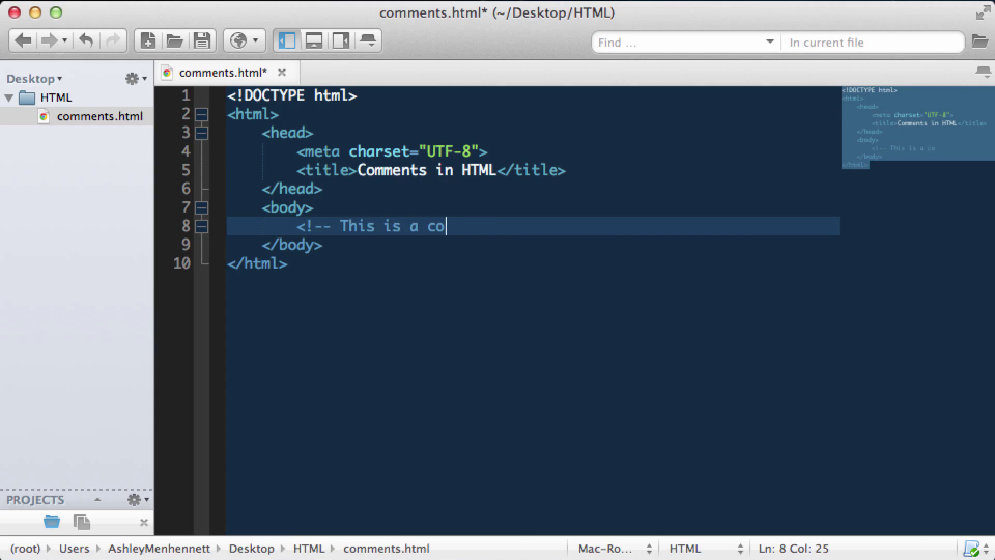
{"action": "type", "text": "mment in HTML "}
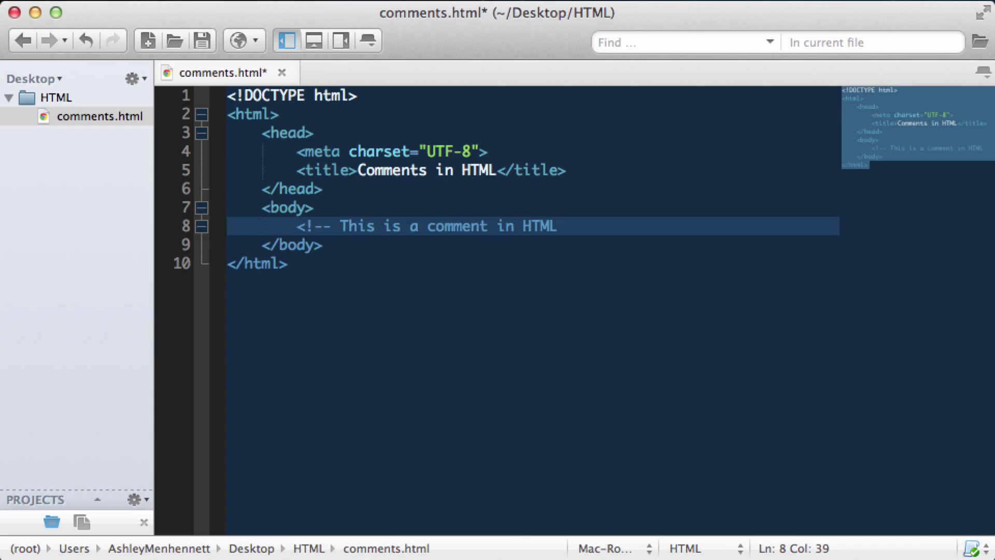
{"action": "type", "text": " -->"}
- Insert a blank line above the body comment '<!-- This is a comment in HTML -->'
{"action": "key", "text": "super+shift+Return"}
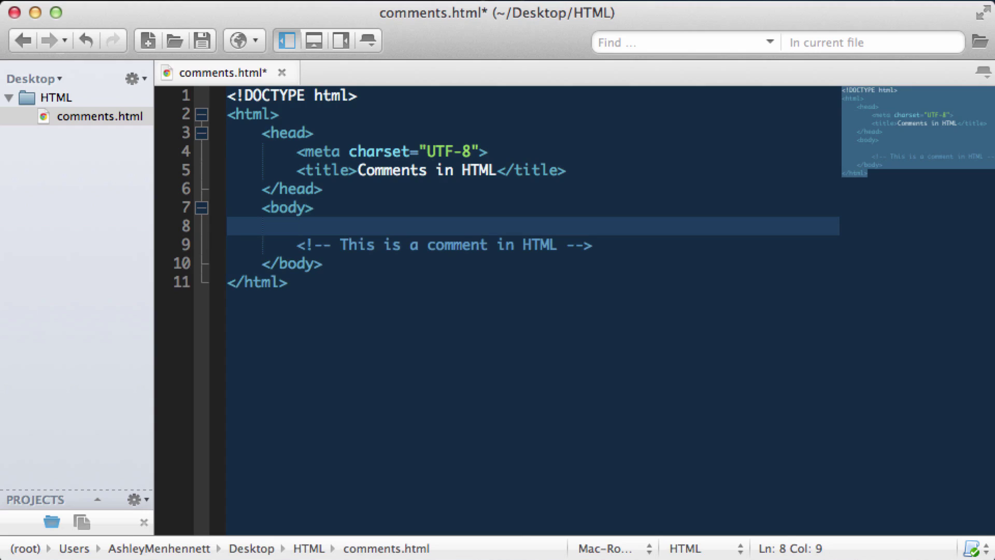
{"action": "type", "text": "This "}
{"action": "type", "text": "is text"}
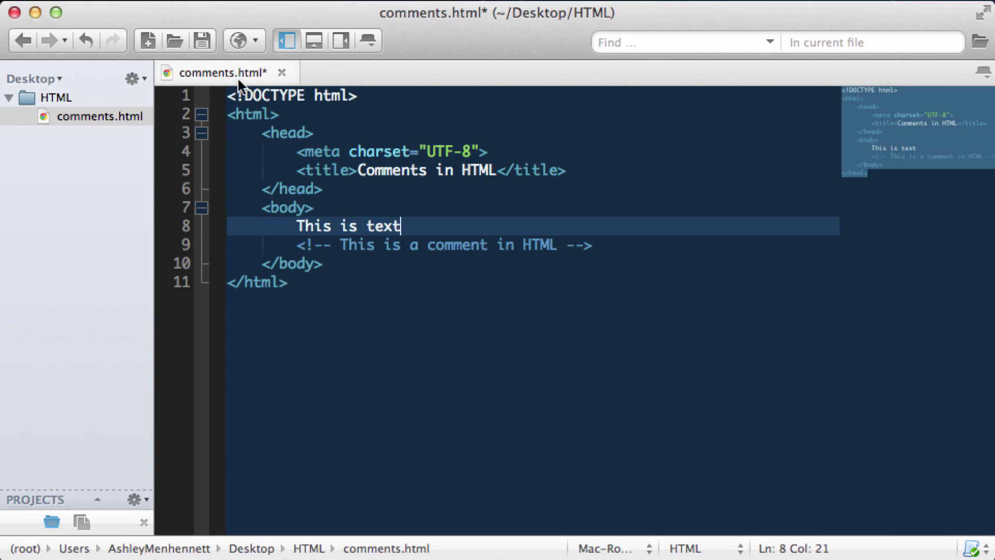
- Save comments.html and preview it in Google Chrome
{"action": "left_click", "coordinate": [202, 40]}
{"action": "left_click", "coordinate": [257, 41]}
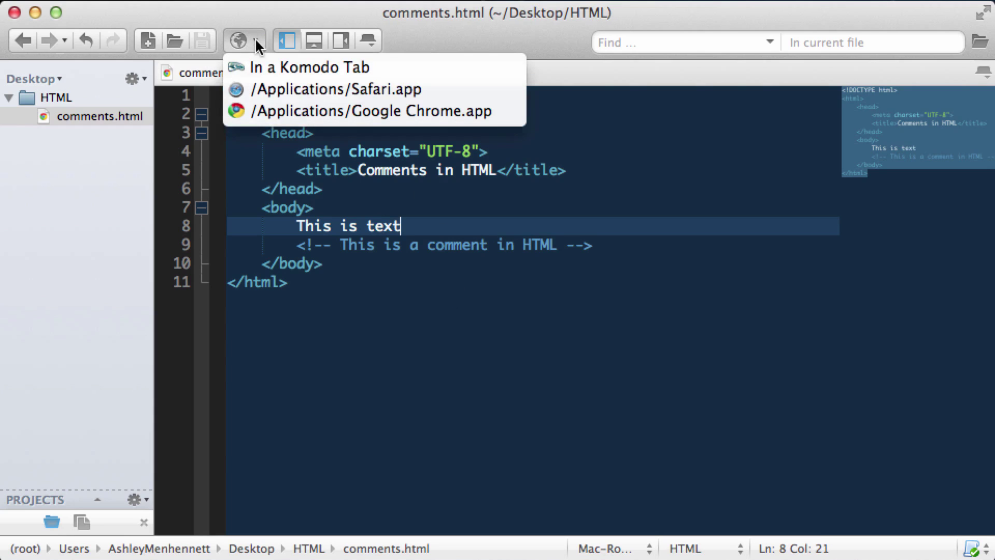
{"action": "left_click", "coordinate": [288, 111]}
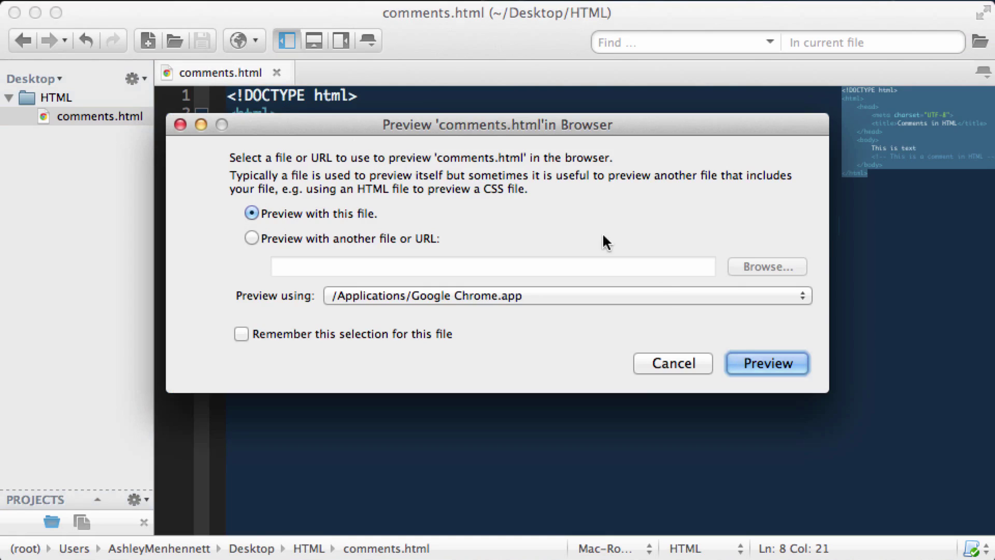
{"action": "left_click", "coordinate": [768, 366]}
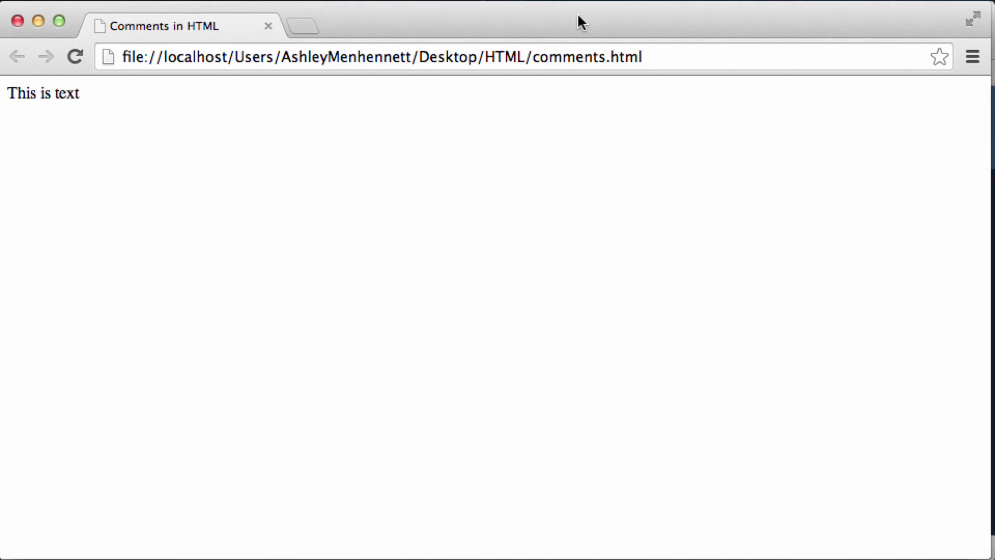
- Move the Chrome window lower and check the page shows only 'This is text'
{"action": "left_click_drag", "start_coordinate": [579, 22], "coordinate": [597, 278]}
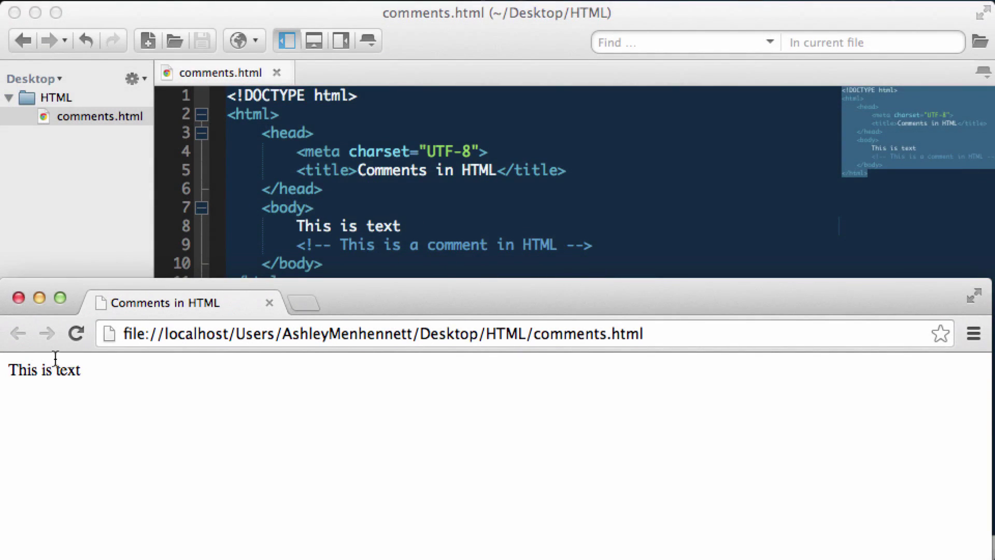
{"action": "left_click_drag", "start_coordinate": [10, 371], "coordinate": [84, 373]}
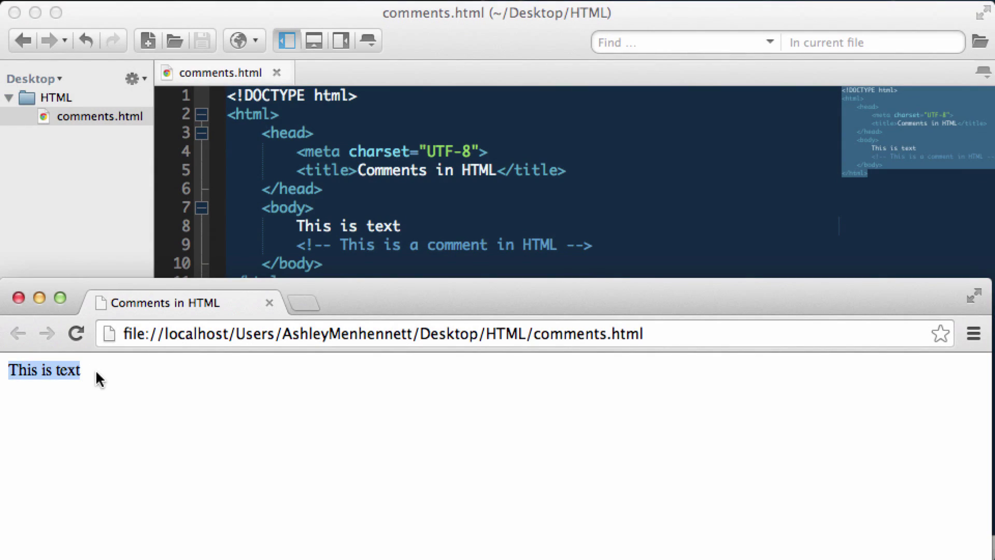
{"action": "left_click", "coordinate": [97, 376]}
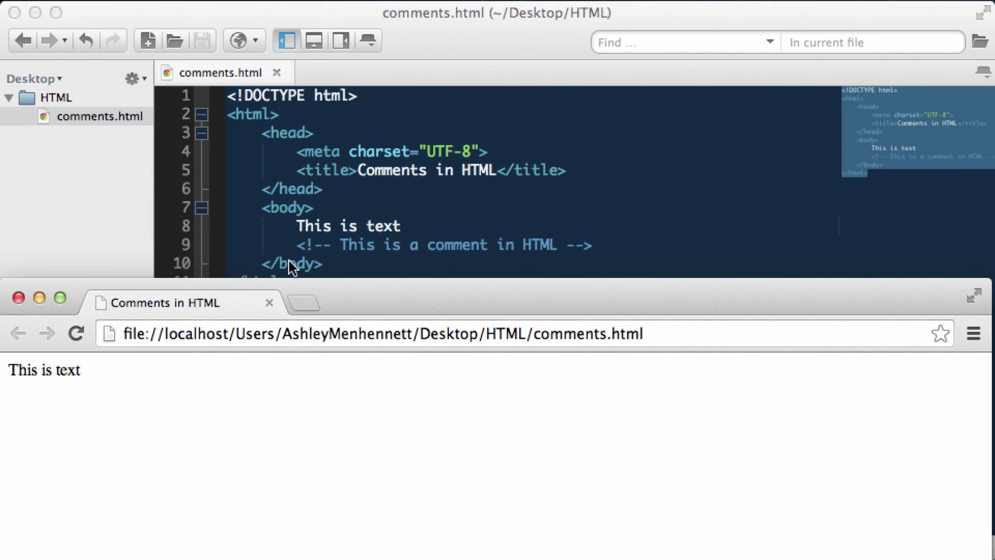